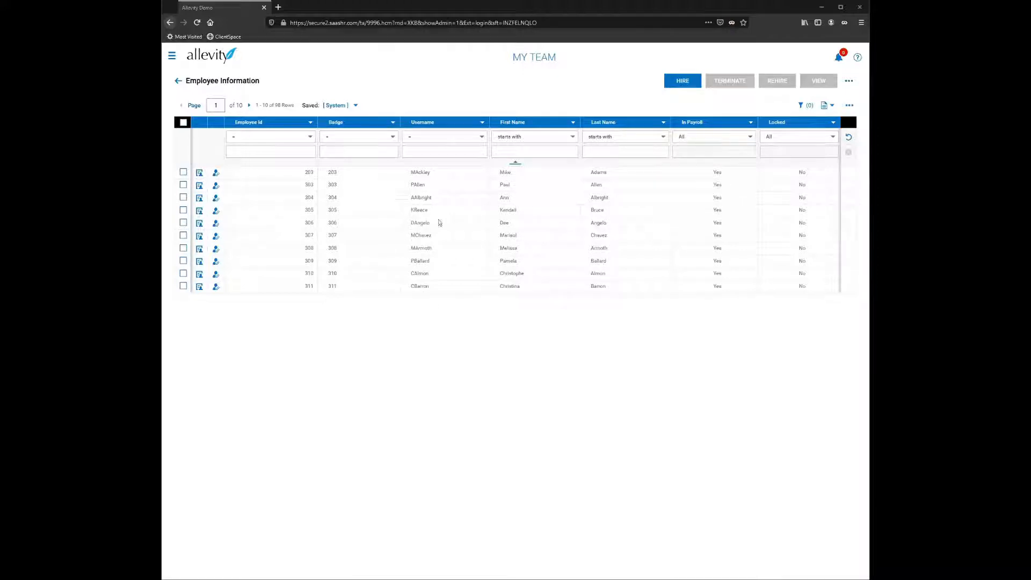
click(352, 172)
drag(186, 82, 263, 84)
click(282, 82)
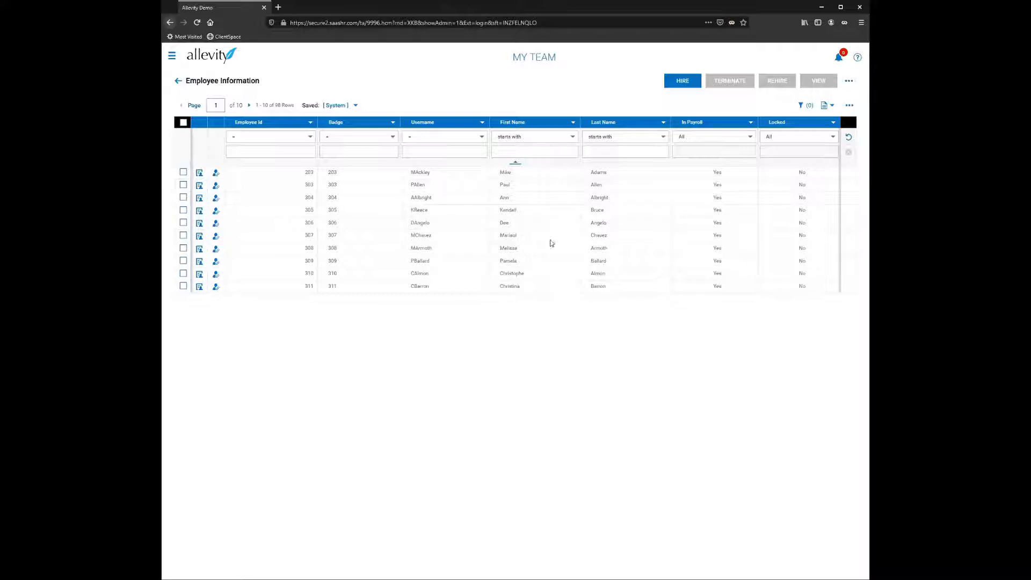
Step: Remove the Employee Id and In Payroll columns from the Employee Information report and apply the column change
click(849, 106)
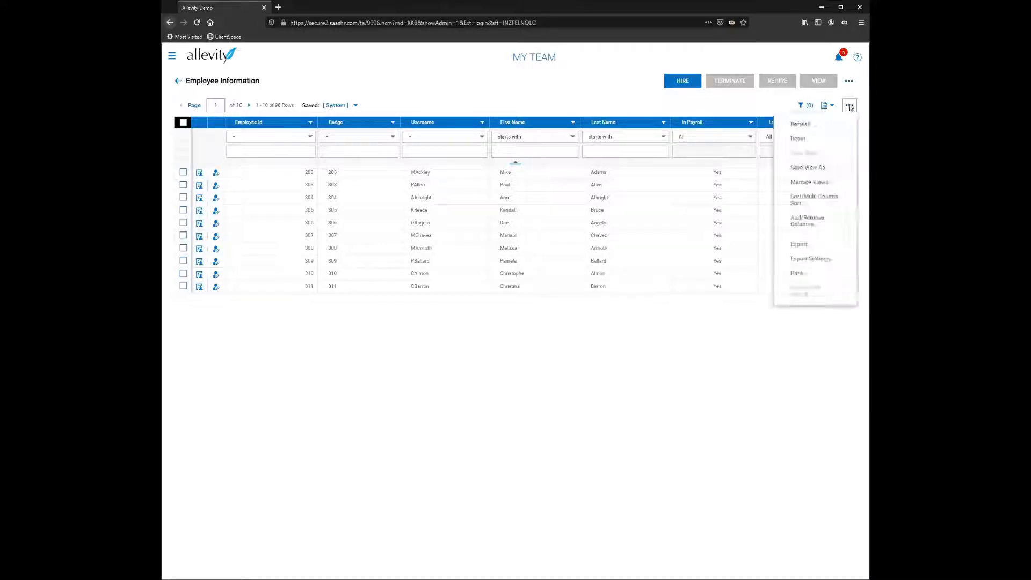
click(826, 222)
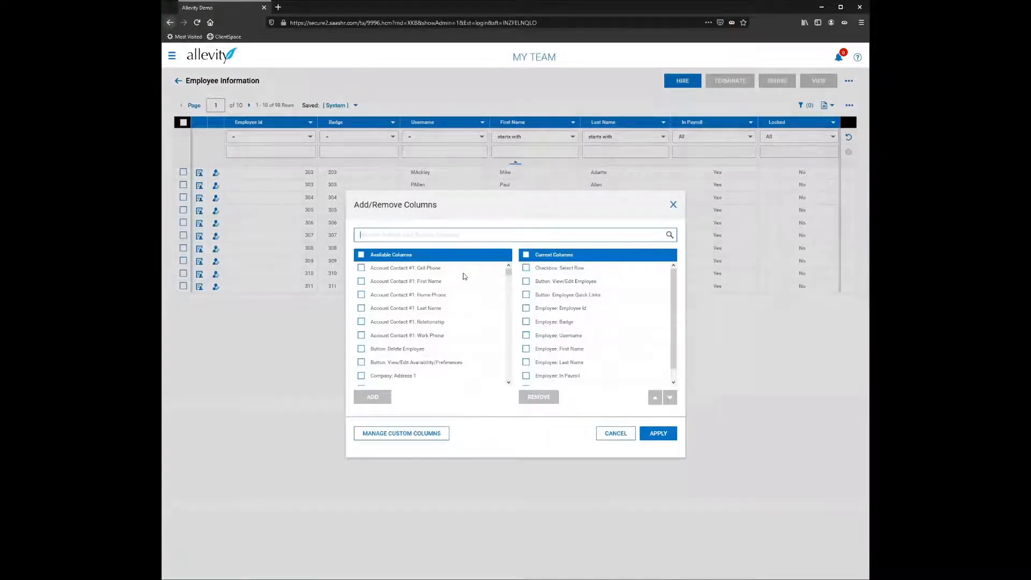
scroll(408, 303, down, 1)
scroll(408, 303, down, 10)
scroll(402, 349, down, 10)
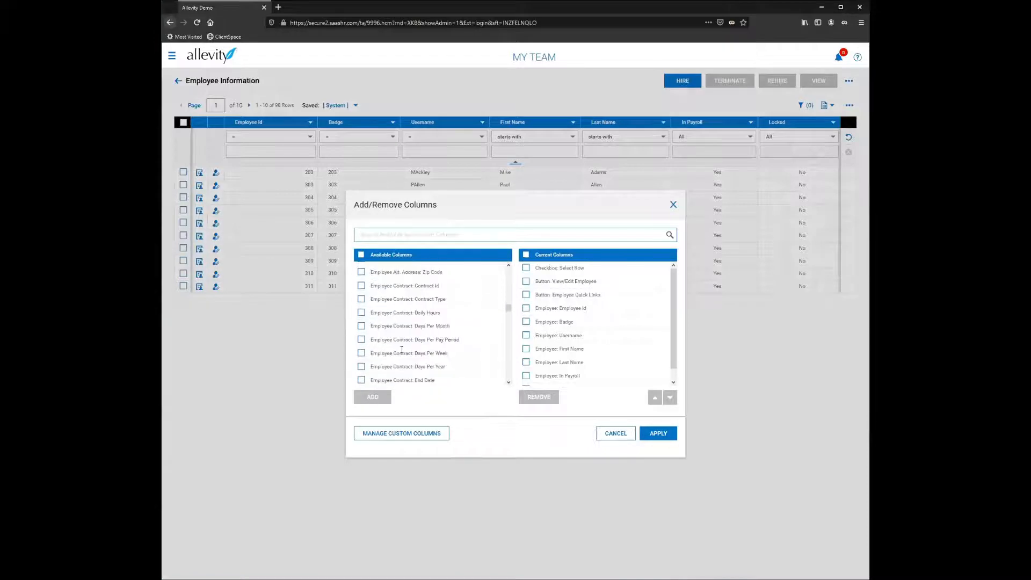
scroll(402, 349, down, 12)
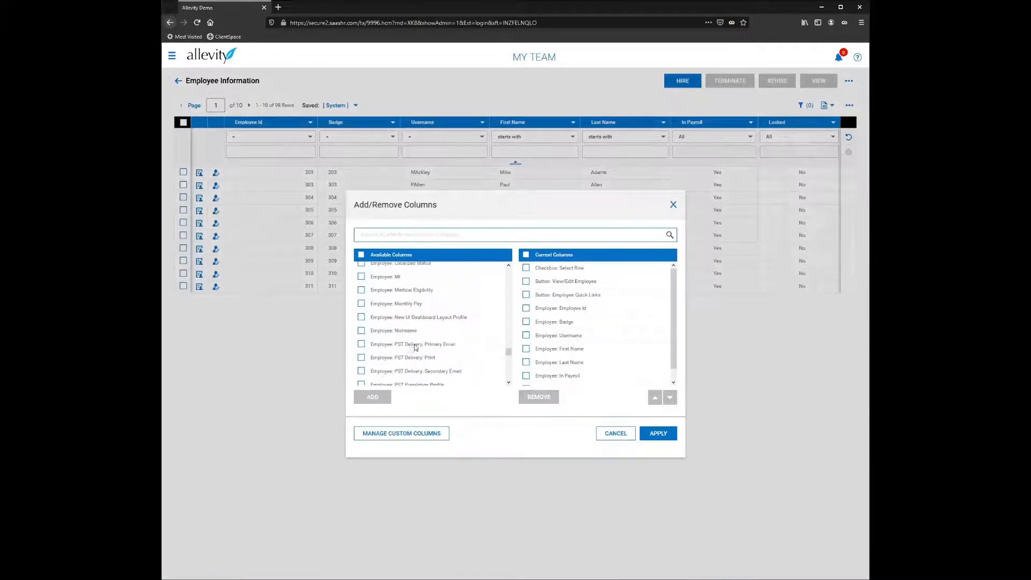
drag(510, 368, 509, 265)
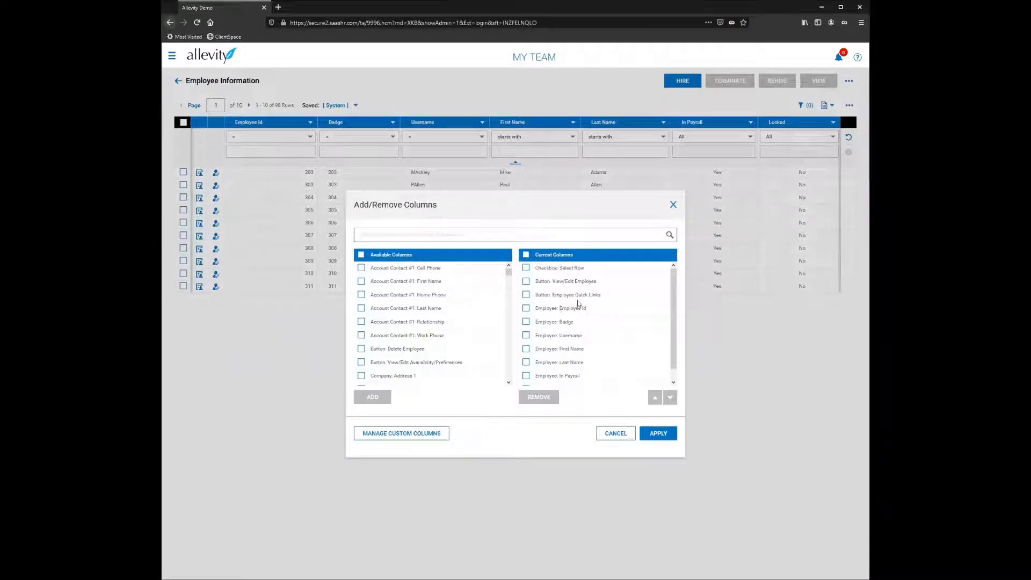
scroll(593, 320, down, 1)
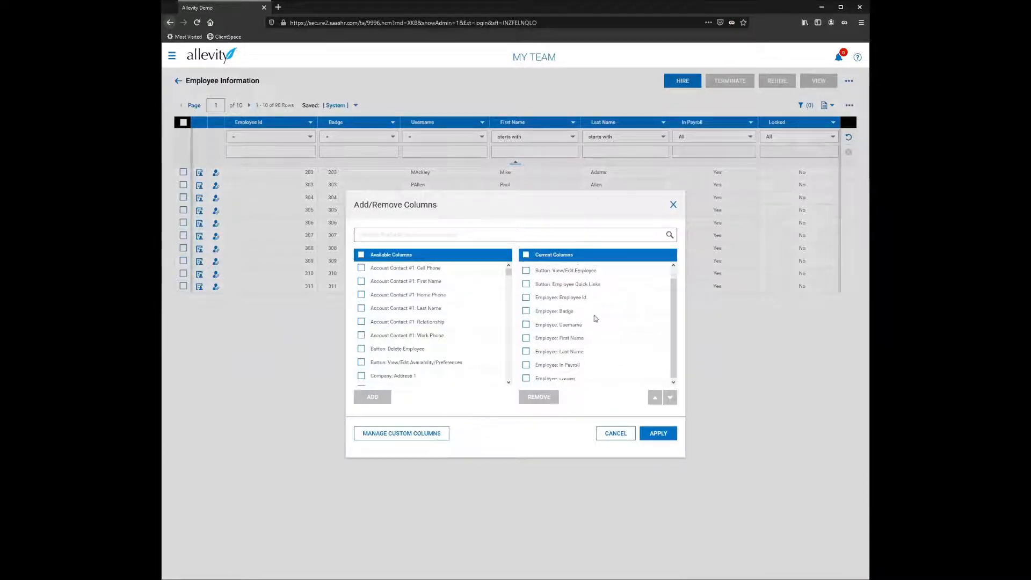
click(526, 298)
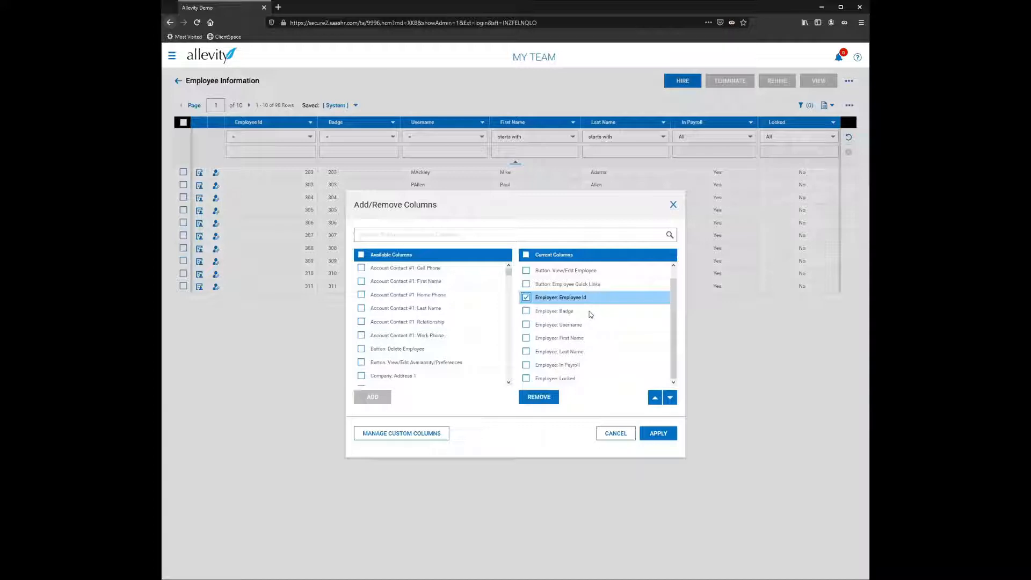
click(526, 365)
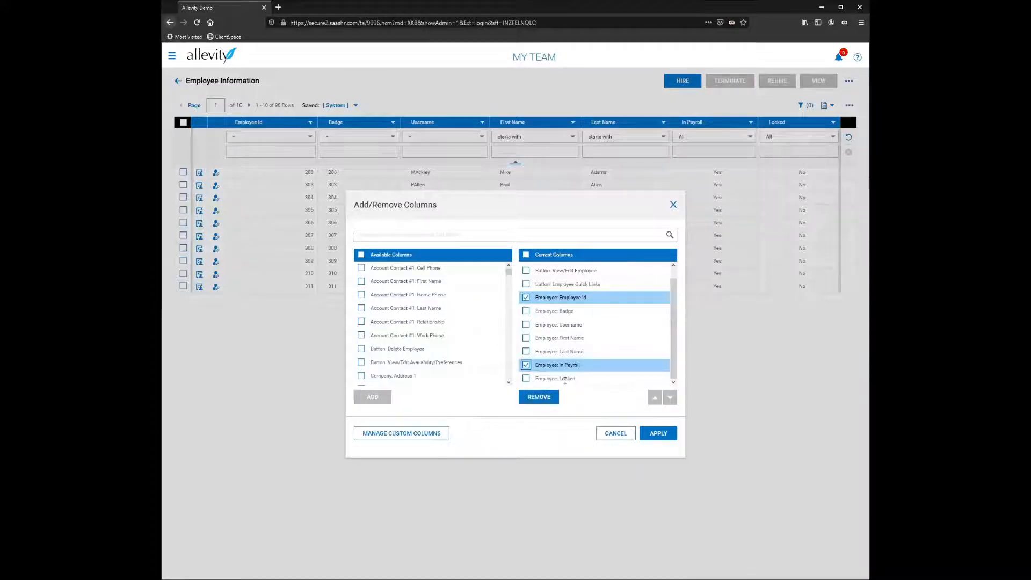
click(542, 397)
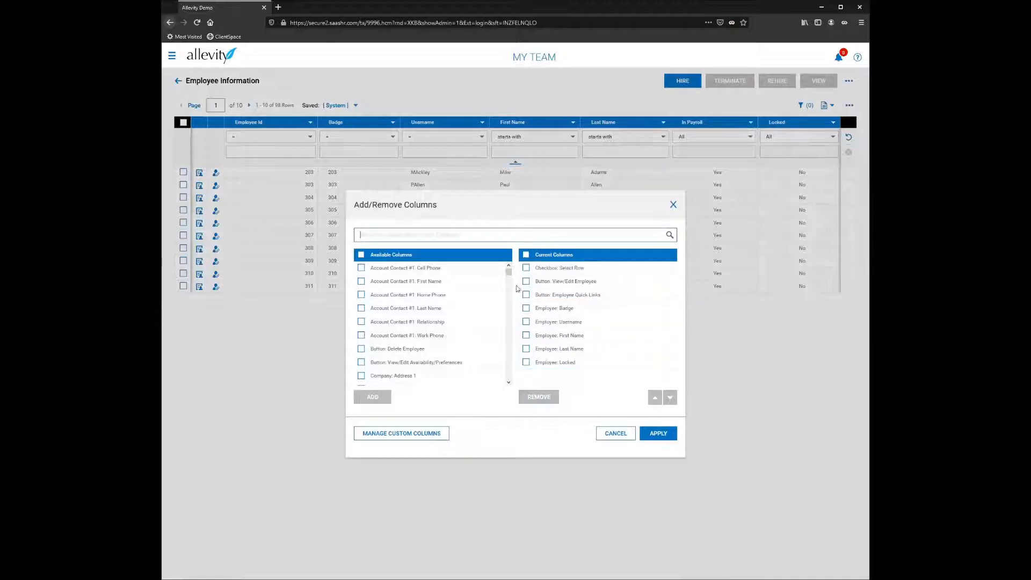
click(663, 435)
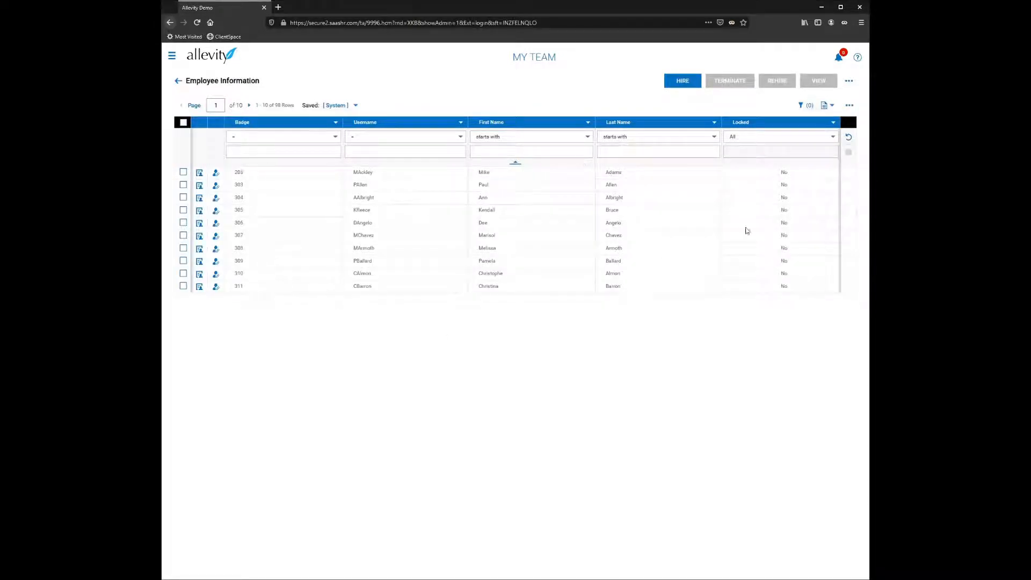
Step: Search the available report columns for "hour" and add Employee: Hourly Pay to the current columns
click(847, 105)
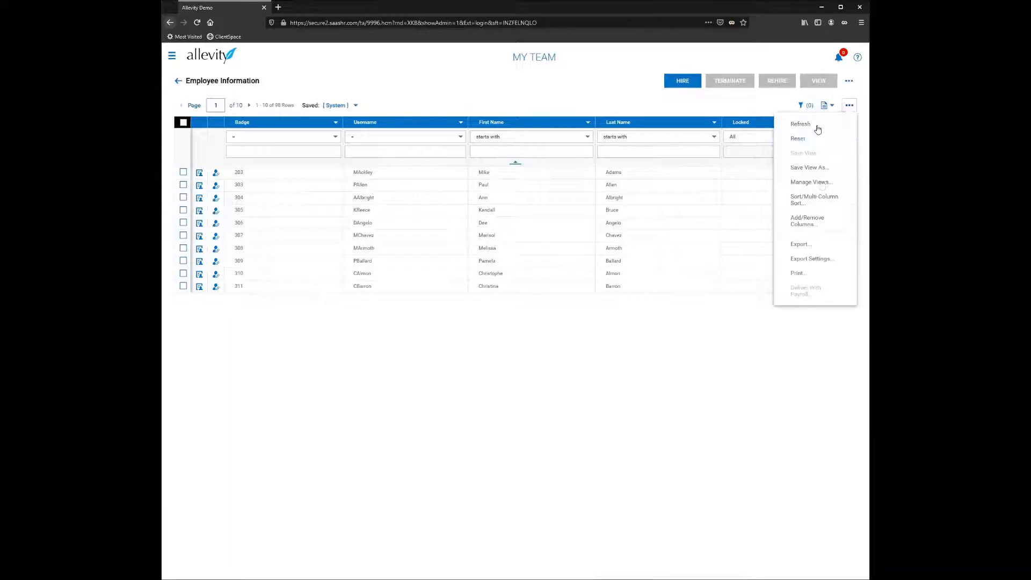
click(778, 221)
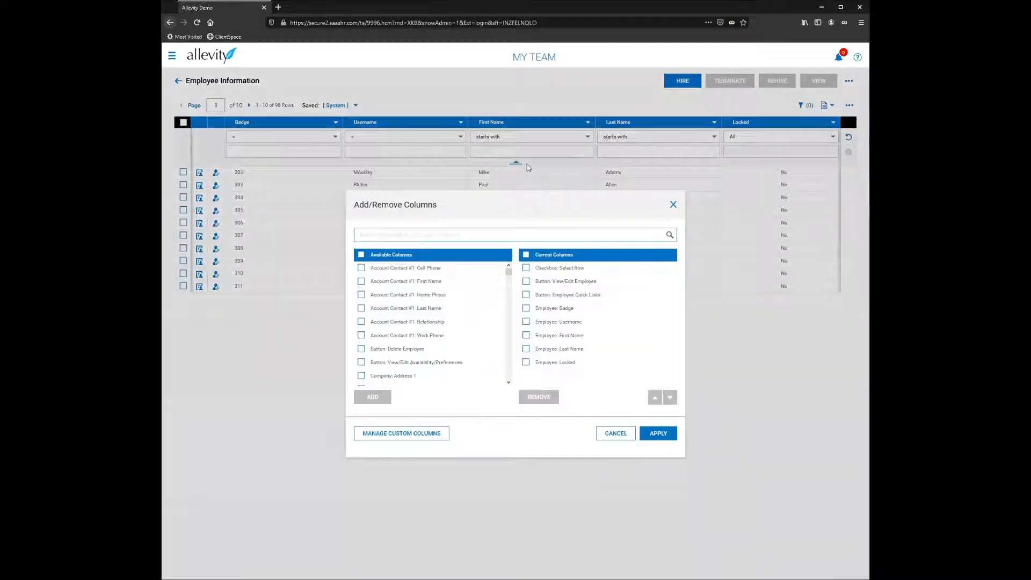
text(hour)
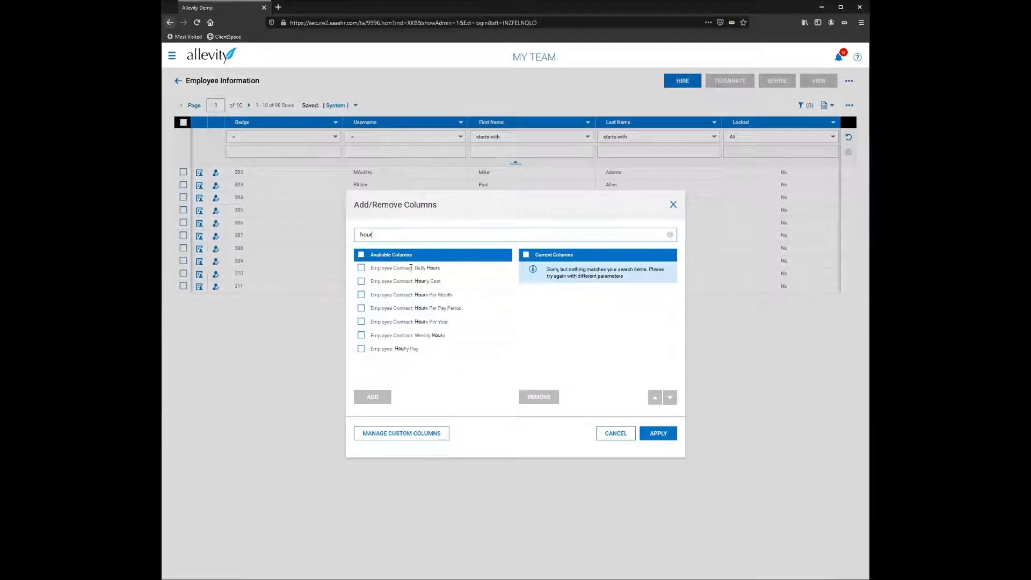
click(361, 349)
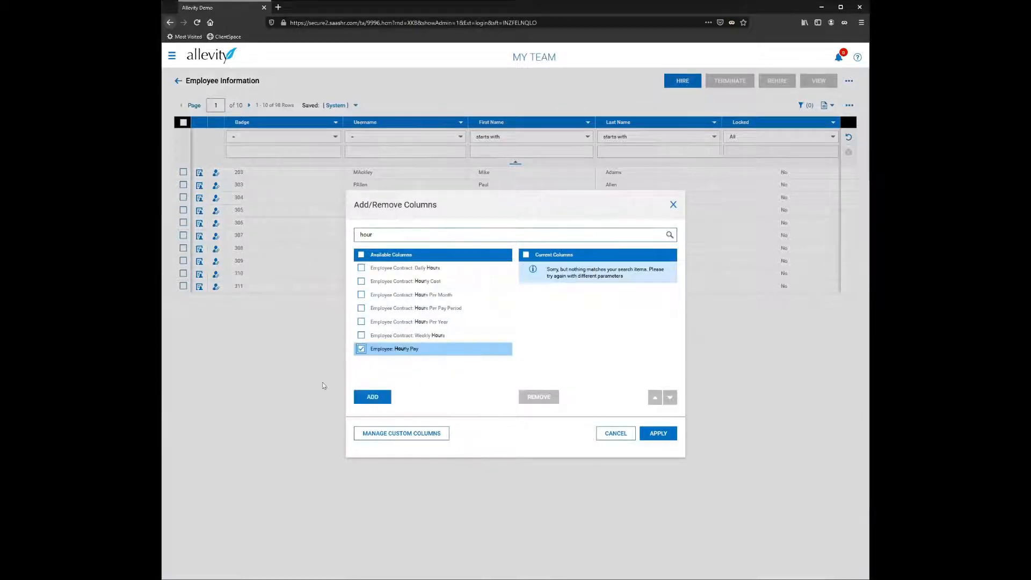
click(371, 399)
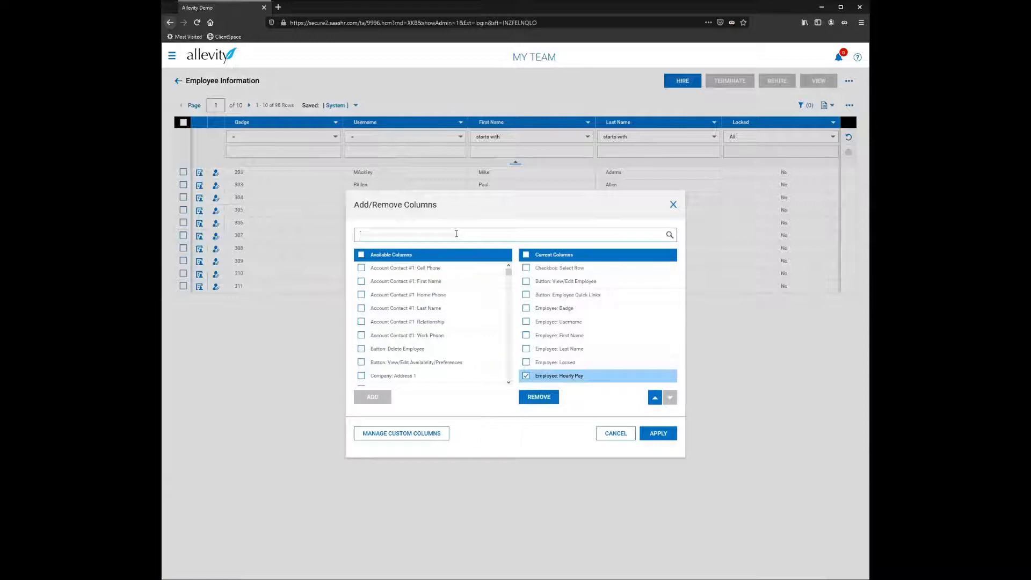
Step: Search the available columns for "status", add Employee: Status to the report, and apply the column changes
text(sta)
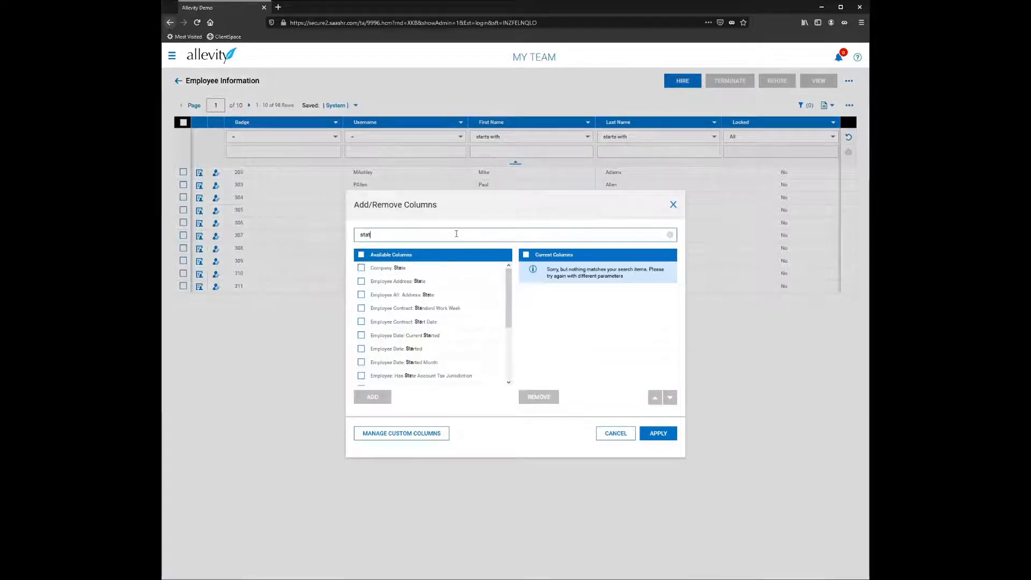
text(t)
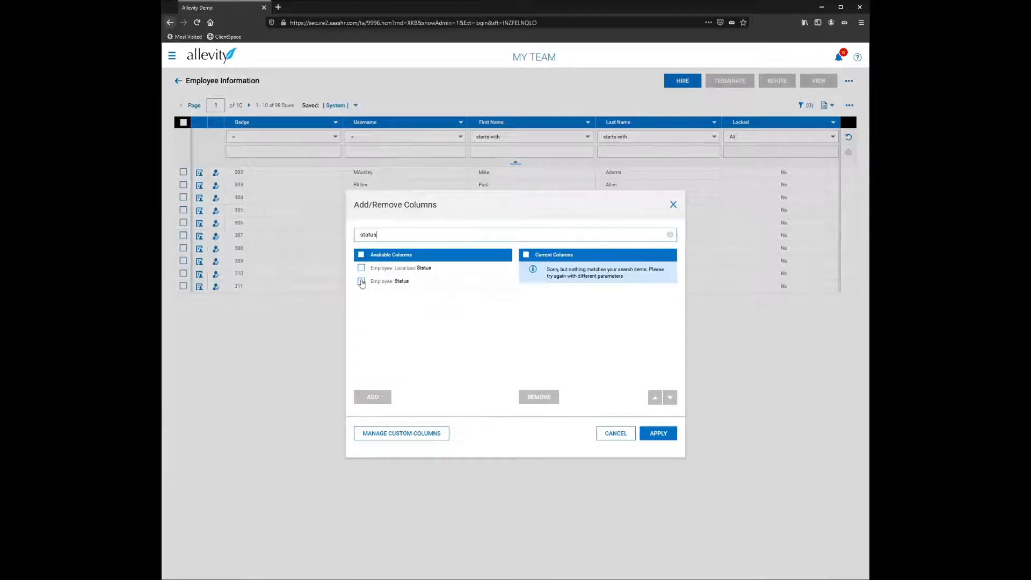
click(361, 280)
click(372, 397)
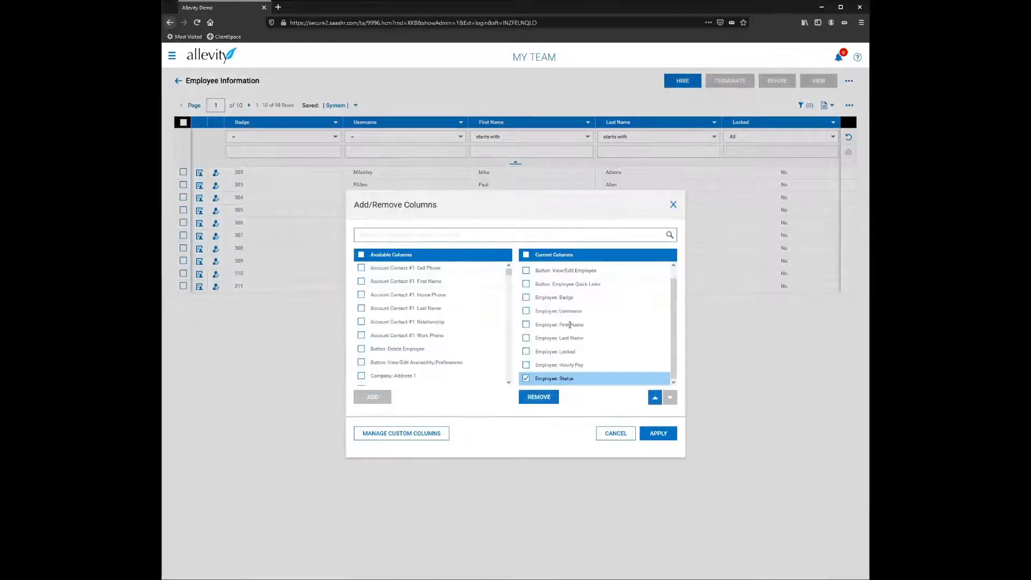
click(658, 433)
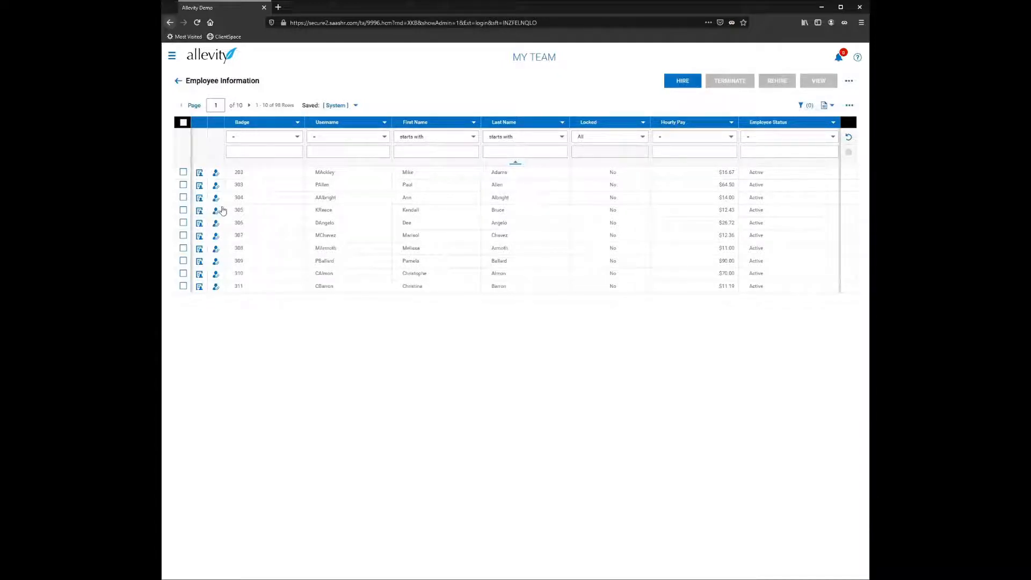
Step: Set the Employee Information report to show 200 rows per page
drag(292, 105, 274, 104)
click(273, 111)
click(195, 106)
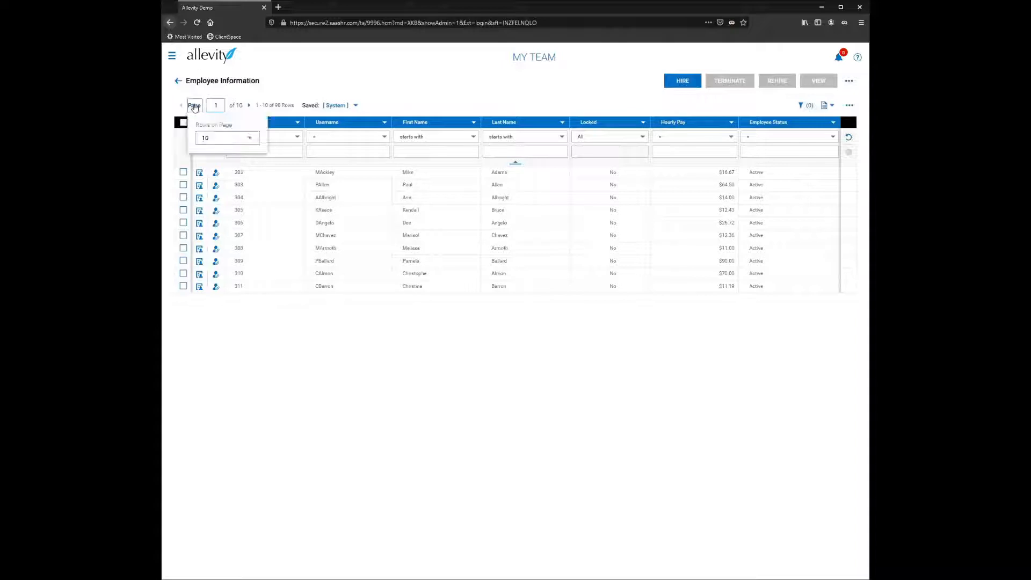
click(230, 142)
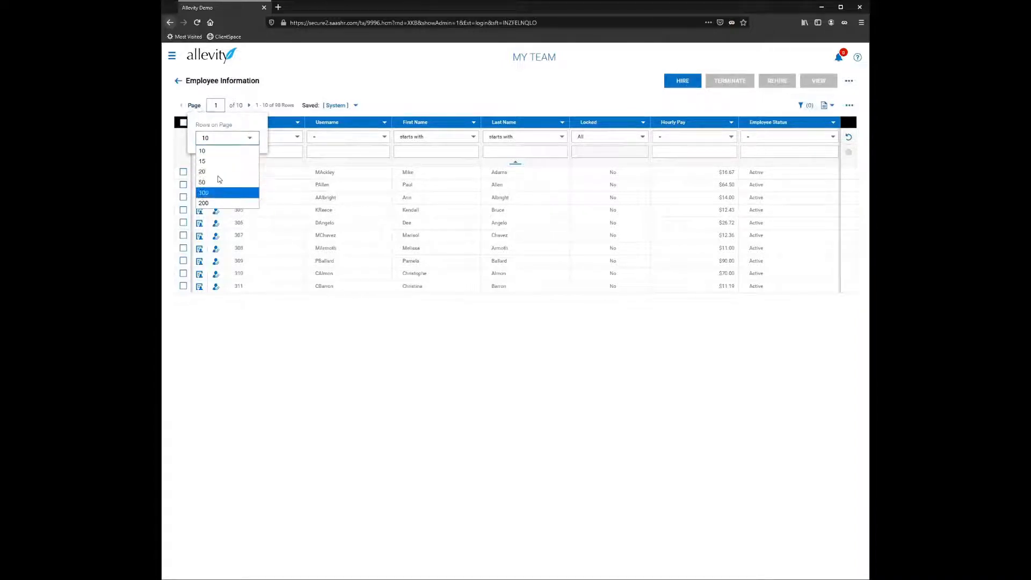
click(214, 204)
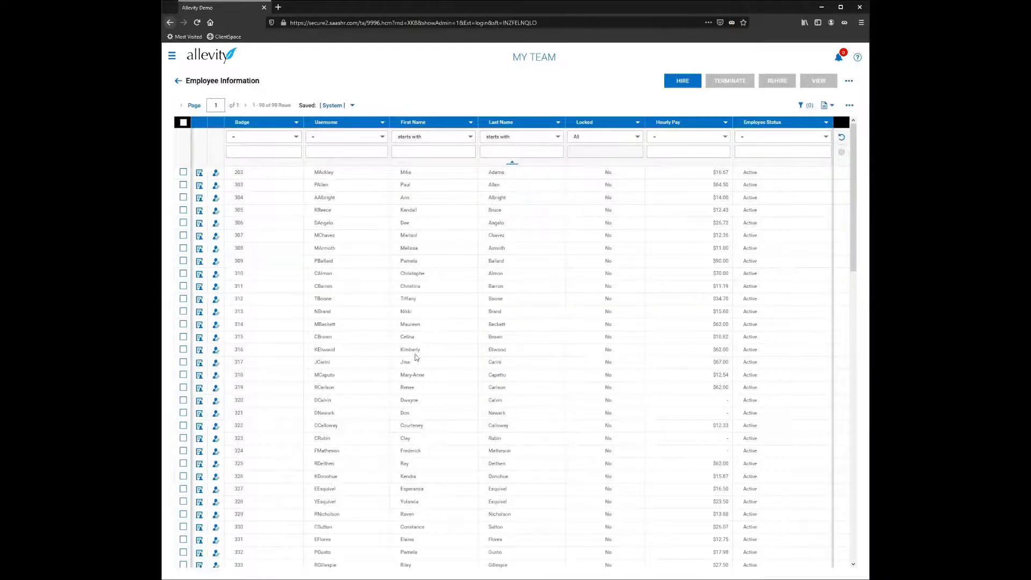
Step: Filter the Employee Status column to employees whose status equals Active
scroll(414, 361, down, 10)
scroll(384, 361, up, 10)
scroll(616, 267, down, 15)
middle_click(704, 443)
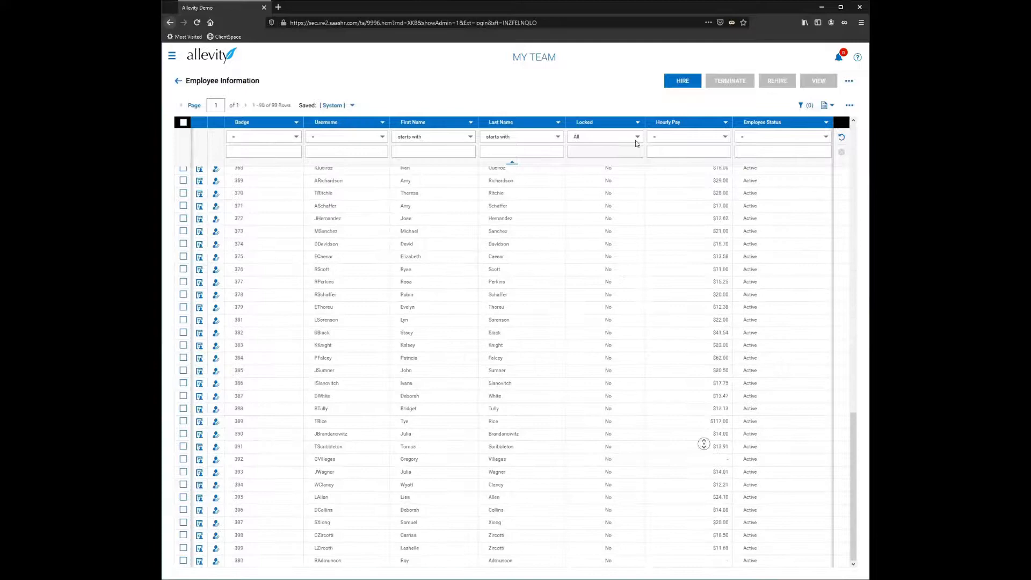
middle_click(627, 112)
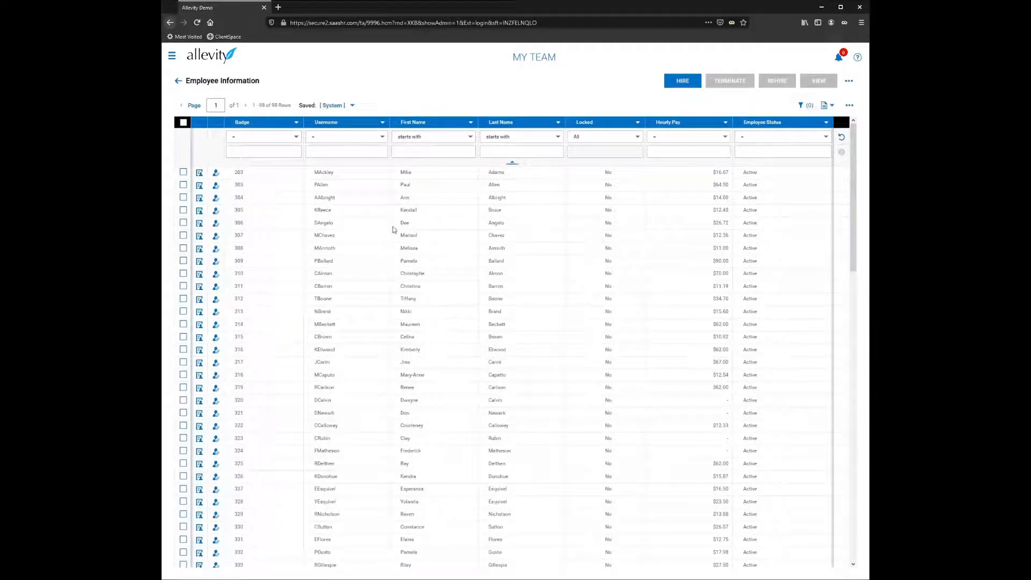
click(767, 150)
text(Active)
key(Return)
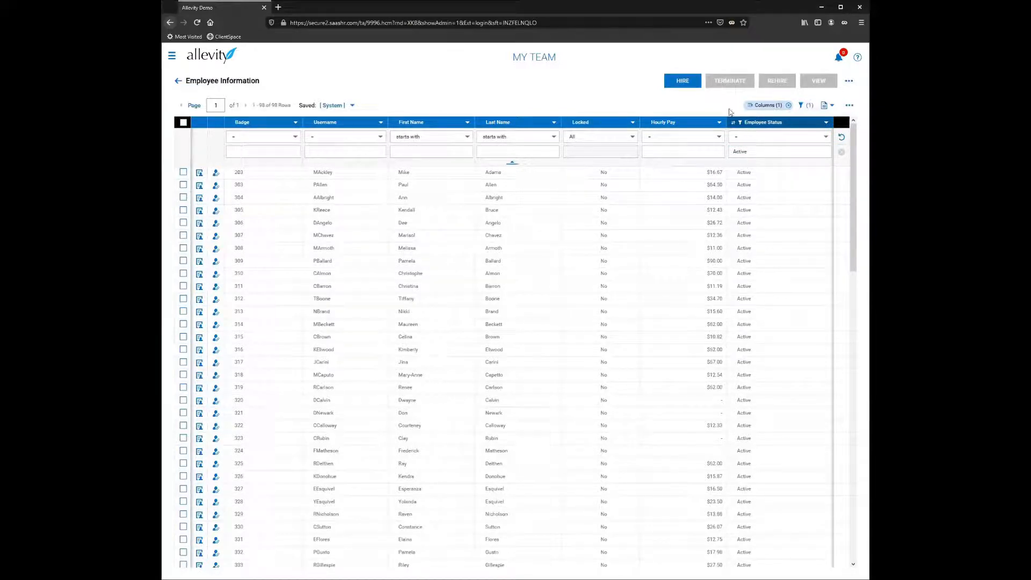
Step: Search the available columns for "pay calc", add Employee: Pay Calc Profile to the report, and apply the change
click(818, 226)
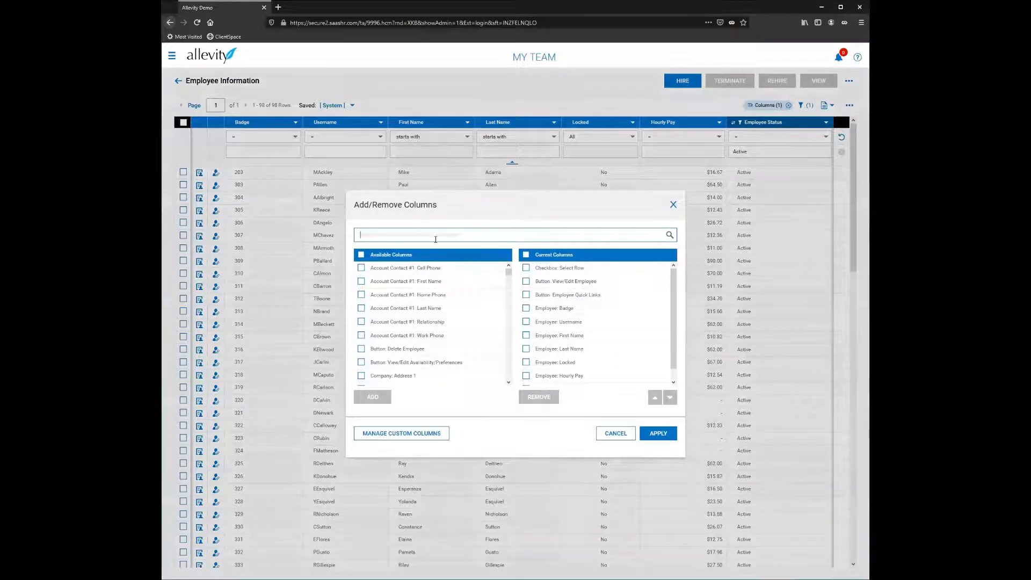
text(po)
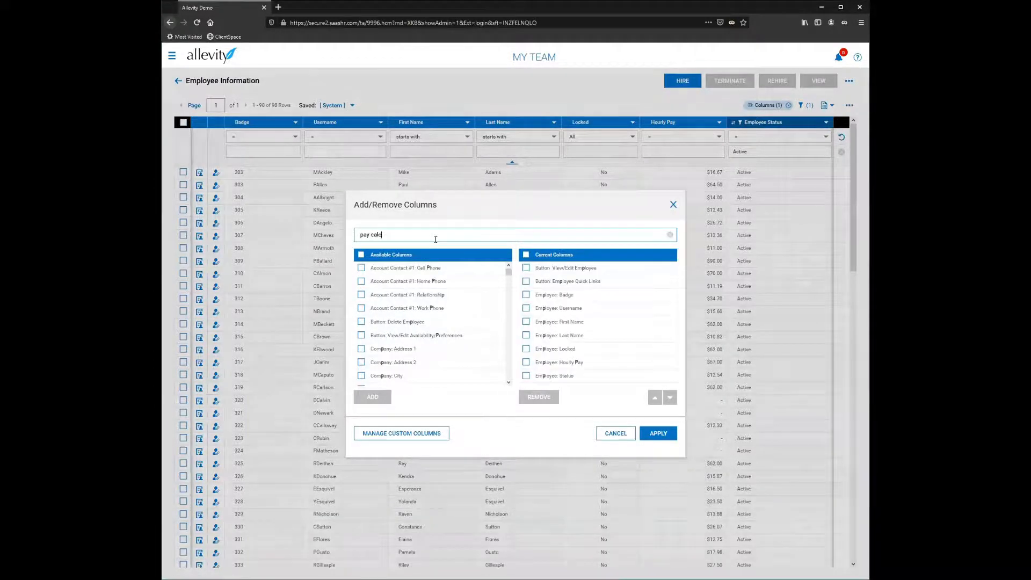
click(359, 268)
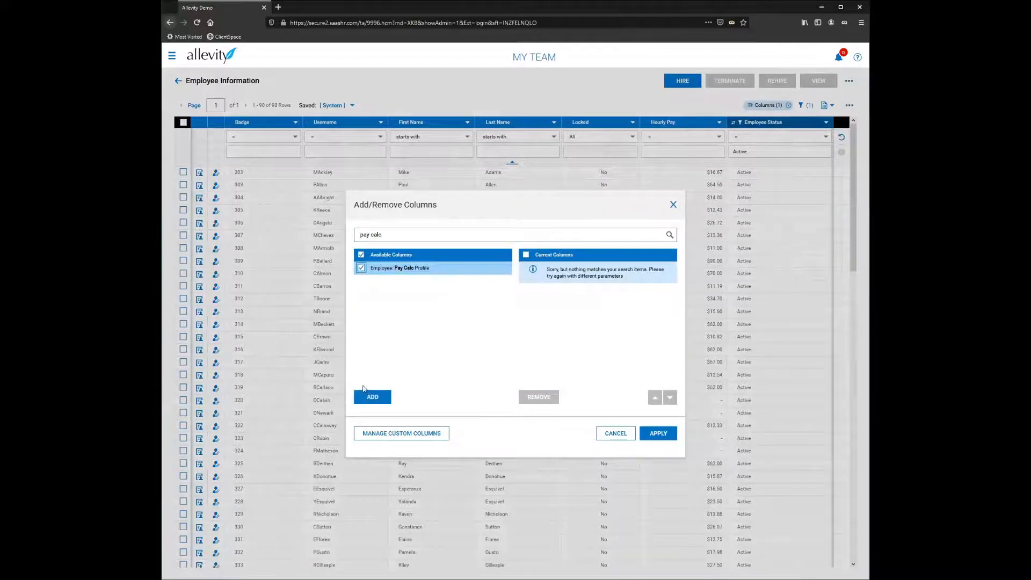
click(370, 397)
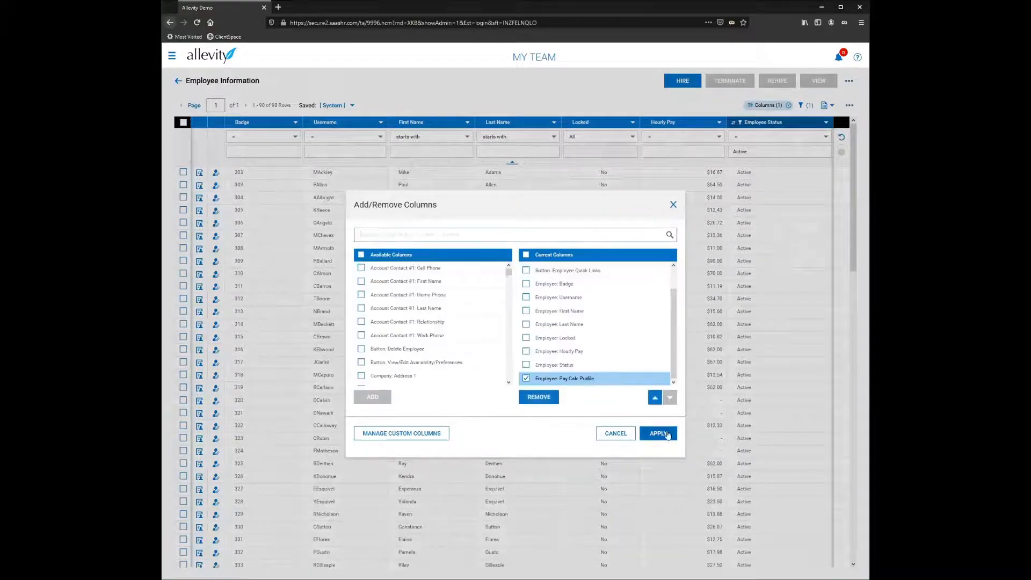
click(660, 432)
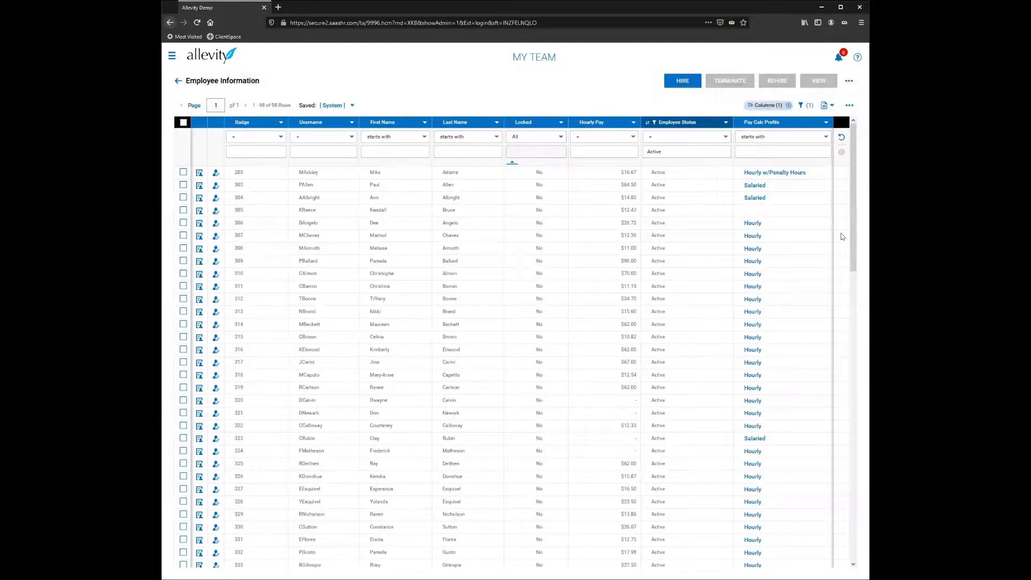
Step: Filter the Pay Calc Profile column to values starting with "hou" and look through the matching employees
scroll(752, 193, down, 5)
scroll(768, 301, up, 5)
click(765, 152)
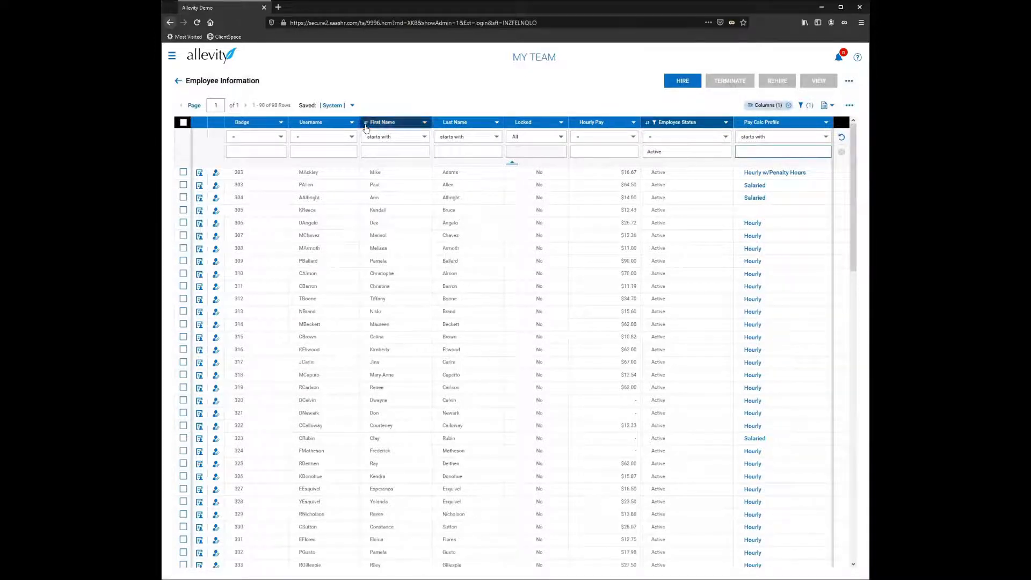
text(hou)
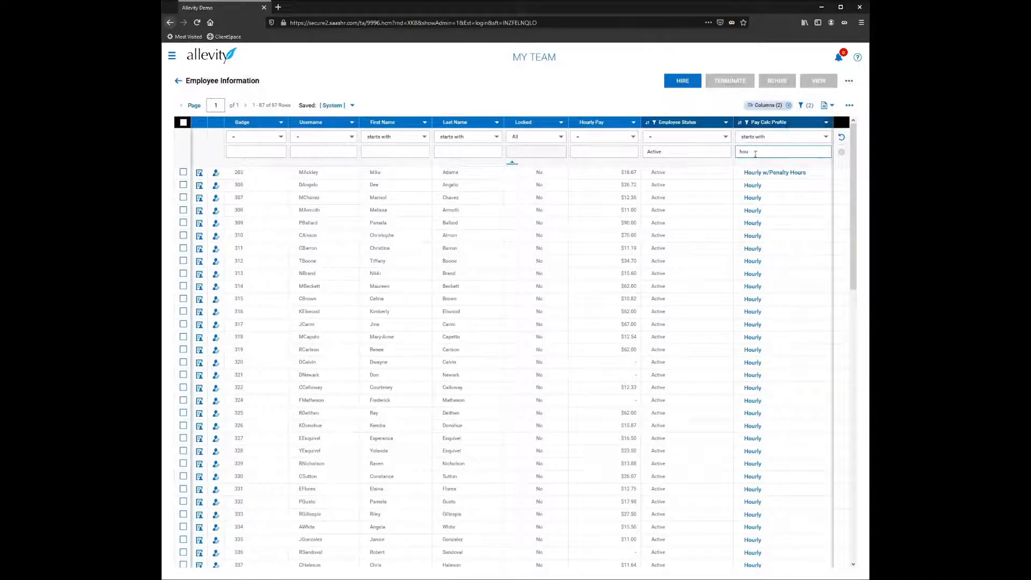
scroll(778, 310, down, 10)
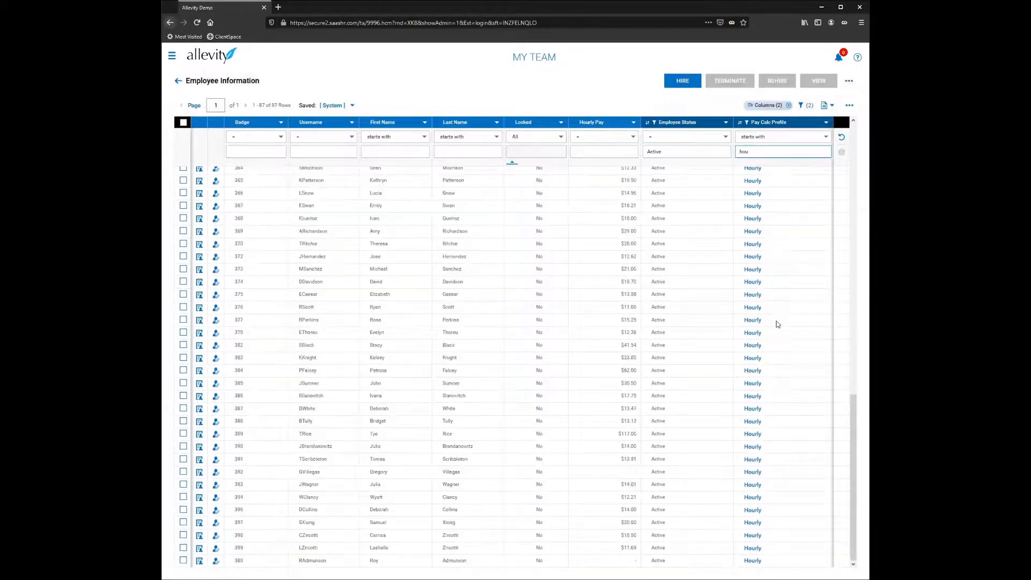
scroll(777, 338, up, 10)
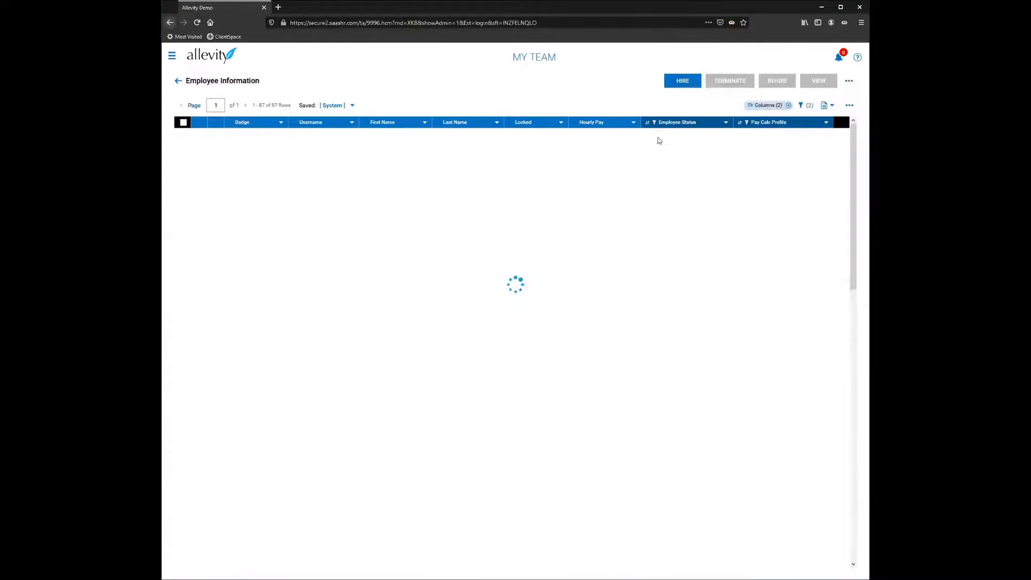
Step: Group the employee rows by the Pay Calc Profile column
click(826, 122)
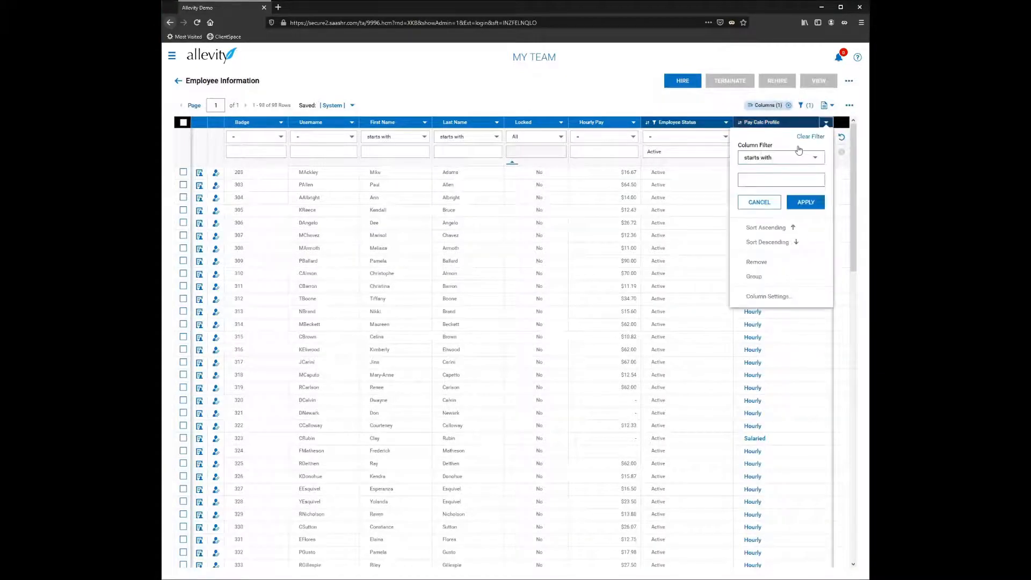
click(757, 277)
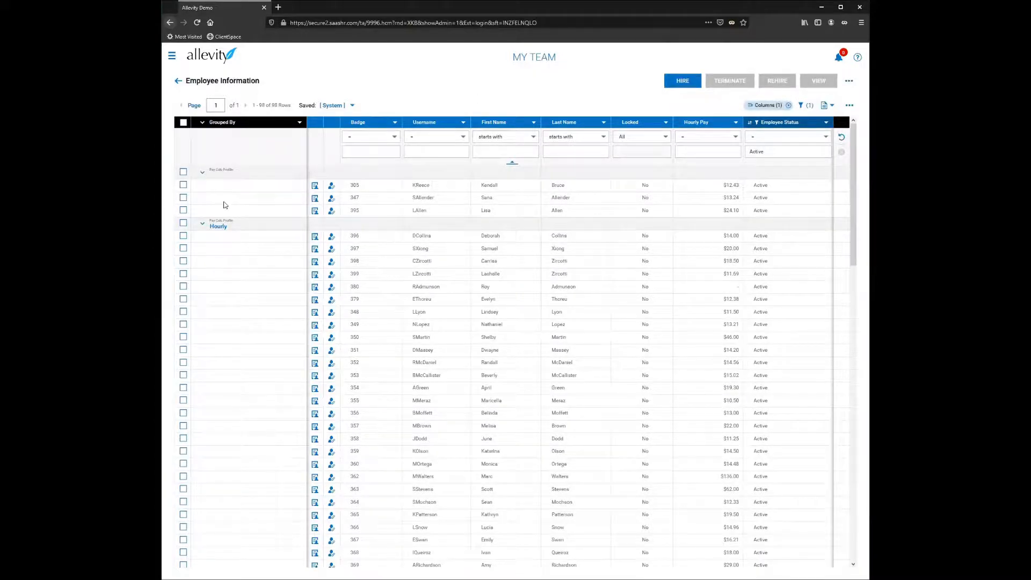
Step: Save the customized report as a new view named Default and set it as My Default
scroll(256, 297, down, 10)
scroll(259, 317, down, 3)
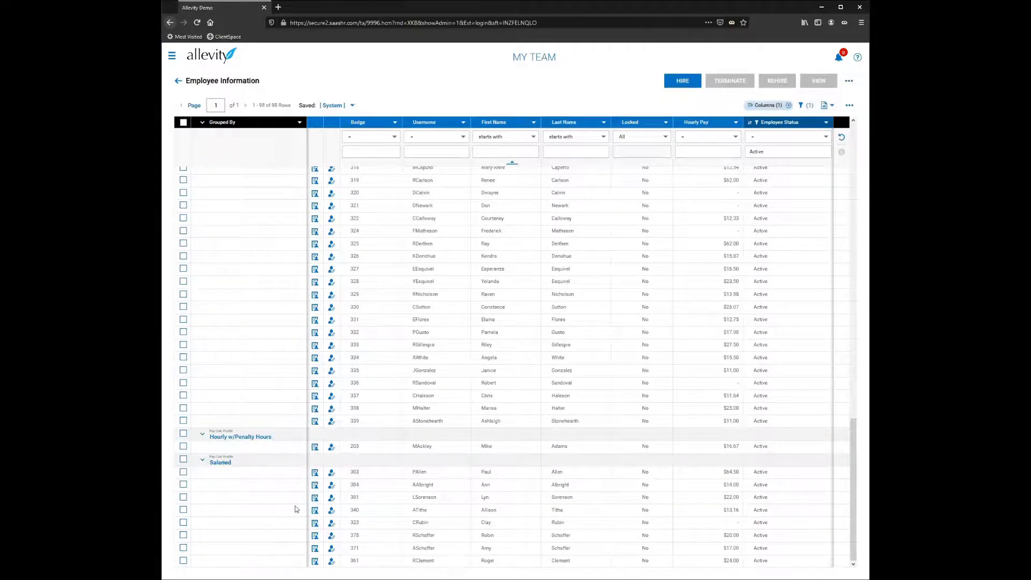
scroll(295, 504, up, 12)
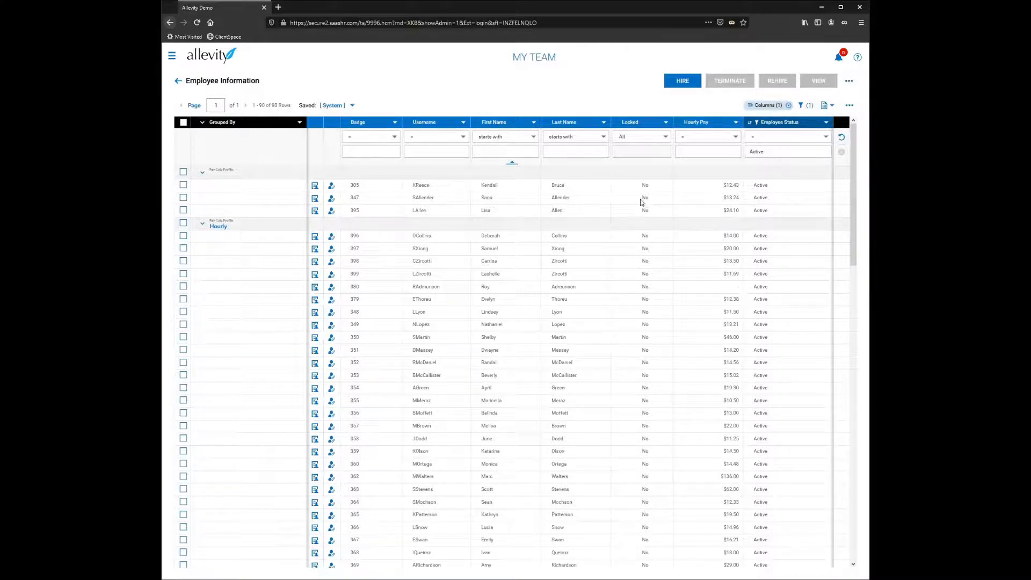
click(847, 107)
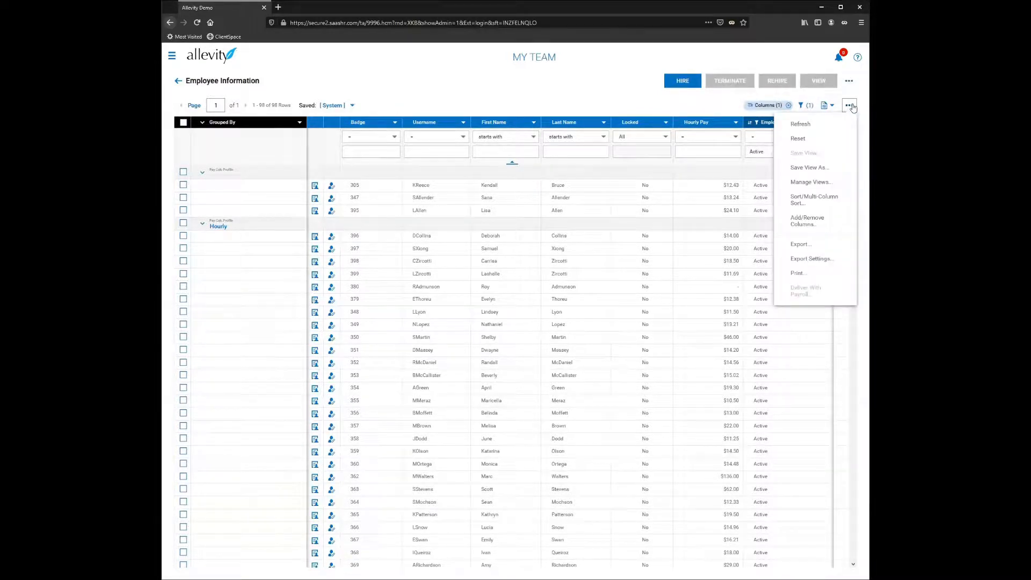
click(817, 168)
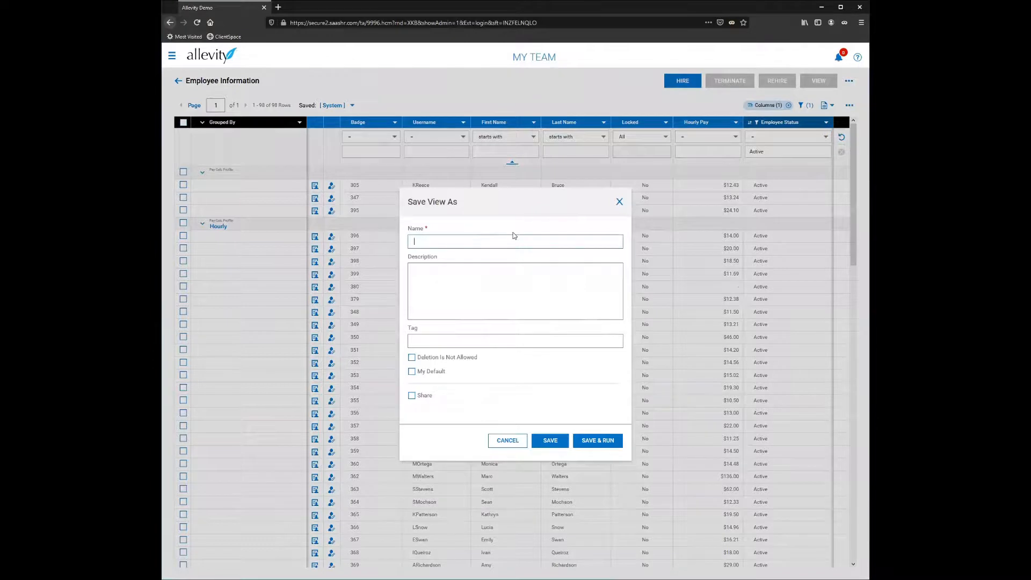
text(Default)
click(413, 374)
click(549, 446)
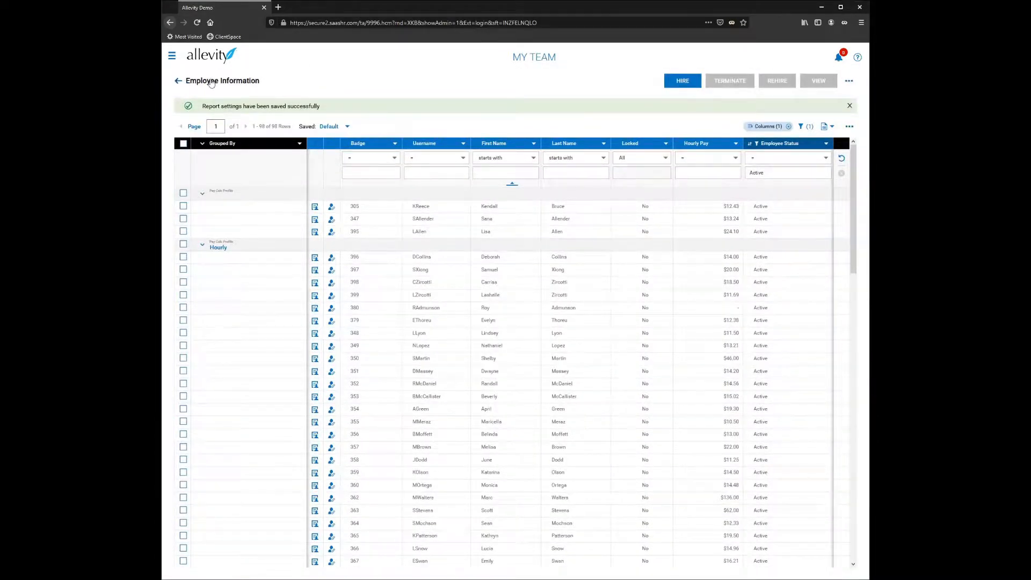
Step: Open the report's export options, choose PDF as the file format, and close the dialog without exporting
scroll(527, 347, down, 15)
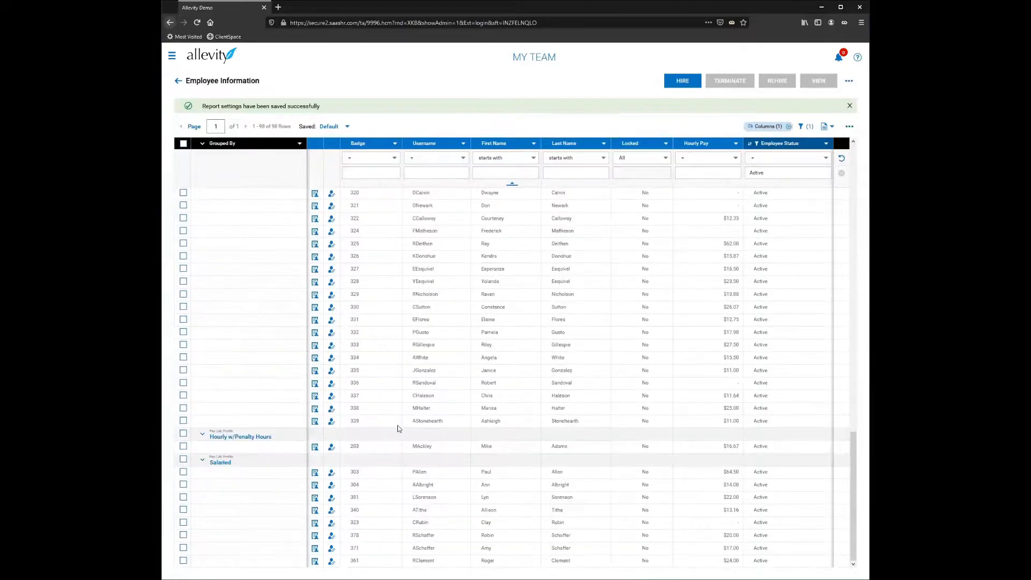
scroll(402, 472, up, 15)
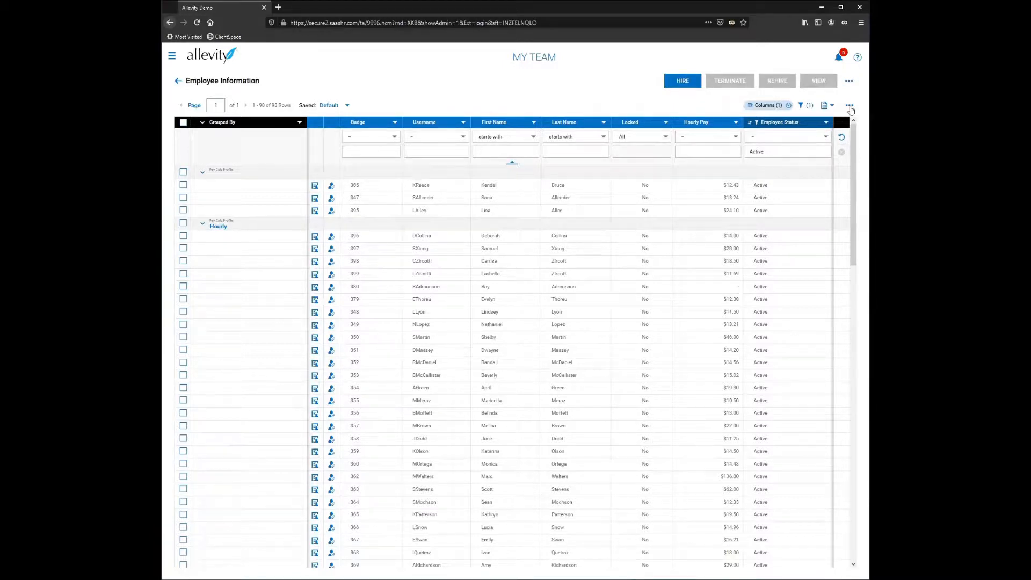
click(849, 107)
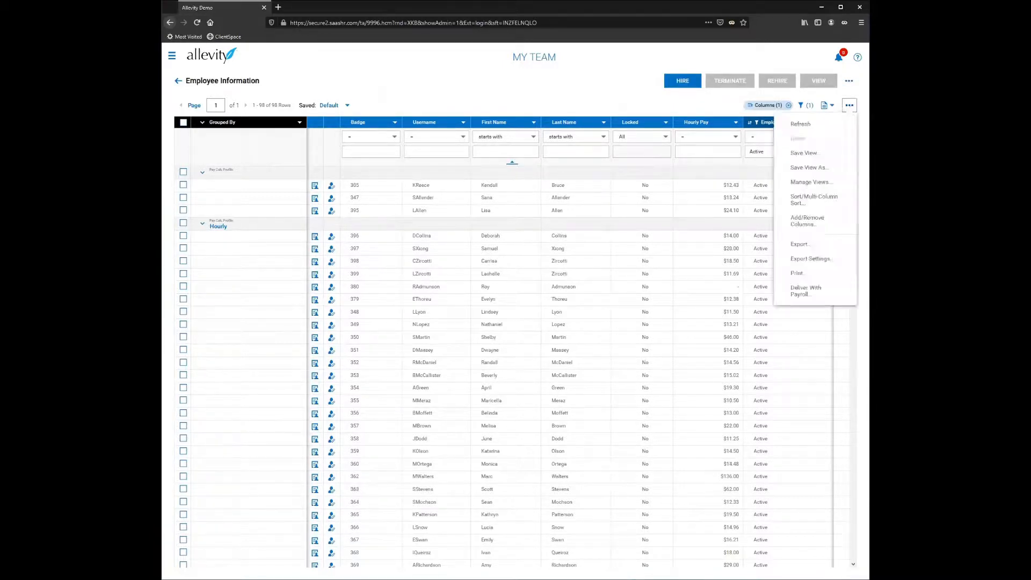
click(803, 246)
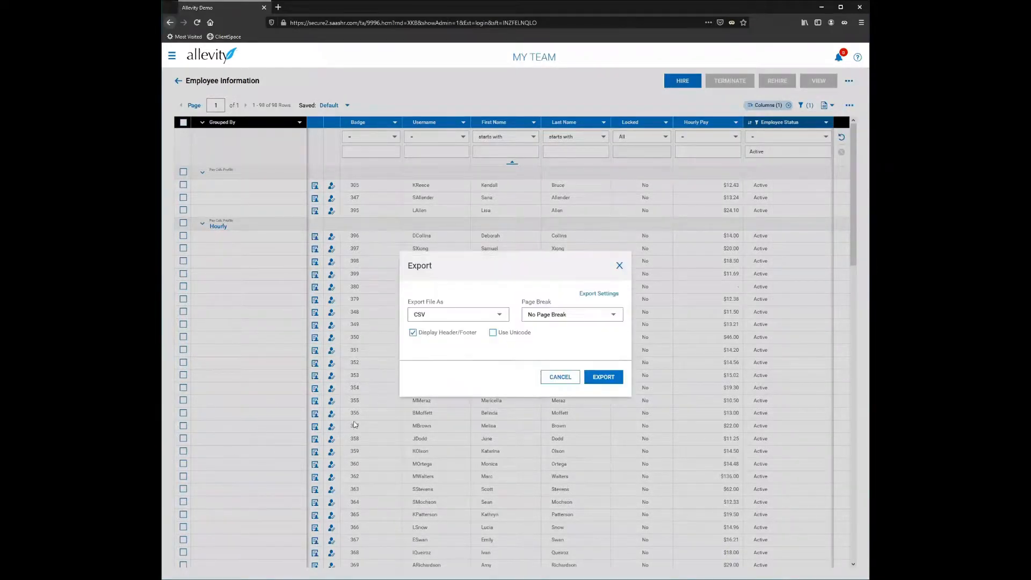
click(470, 321)
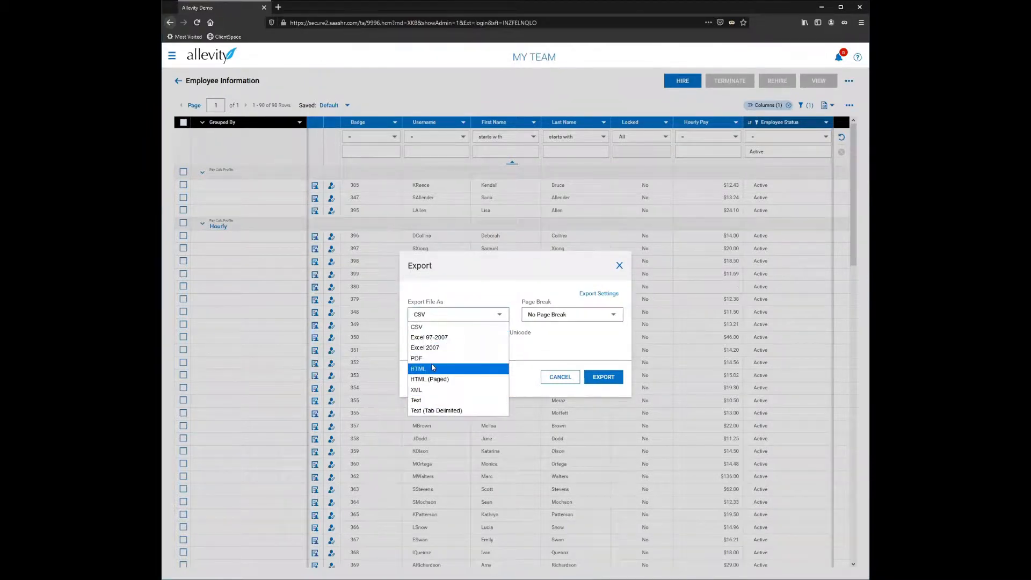
click(427, 357)
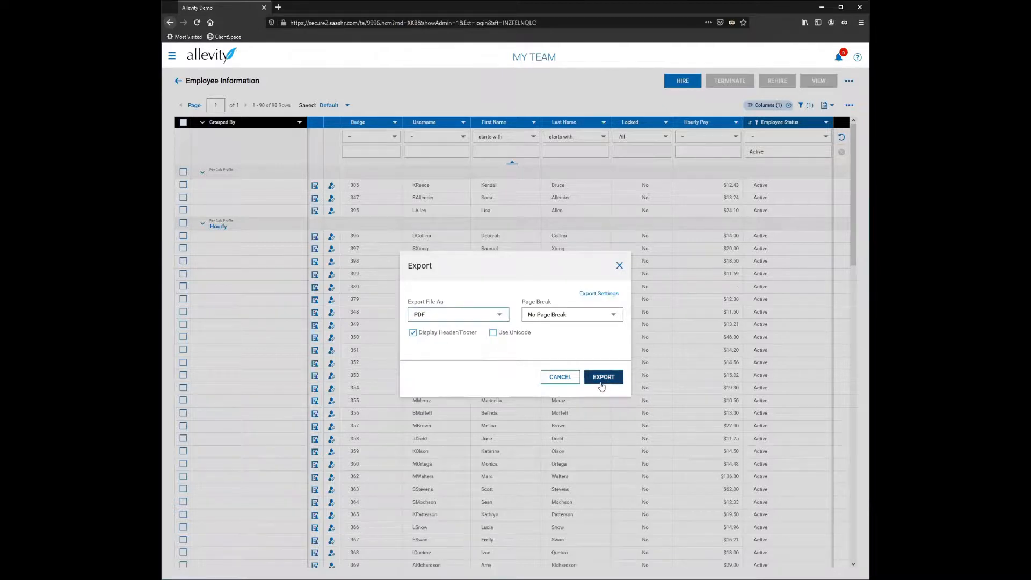
click(619, 265)
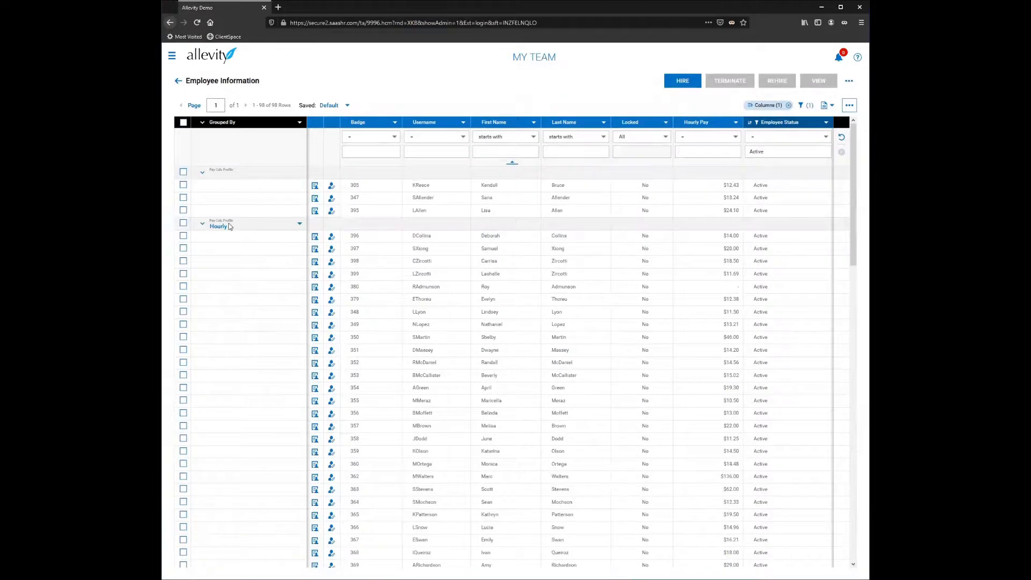
scroll(486, 295, down, 5)
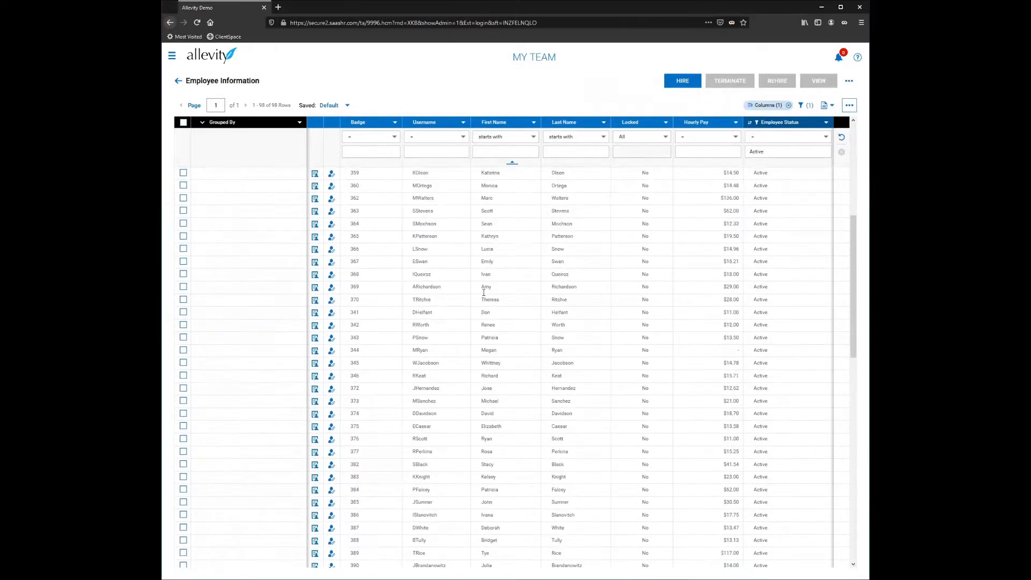
scroll(483, 294, up, 5)
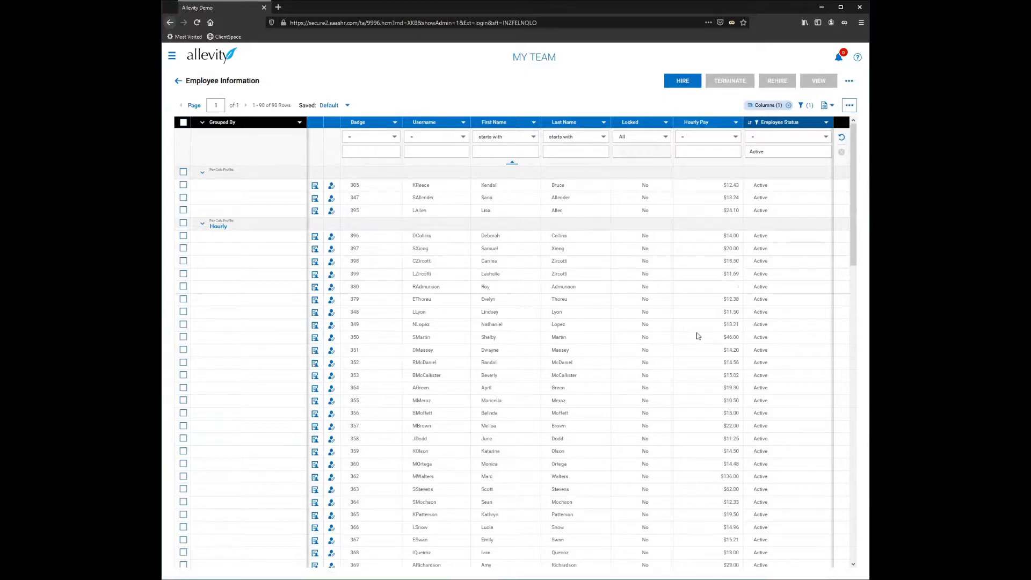
scroll(451, 321, down, 3)
scroll(451, 322, down, 12)
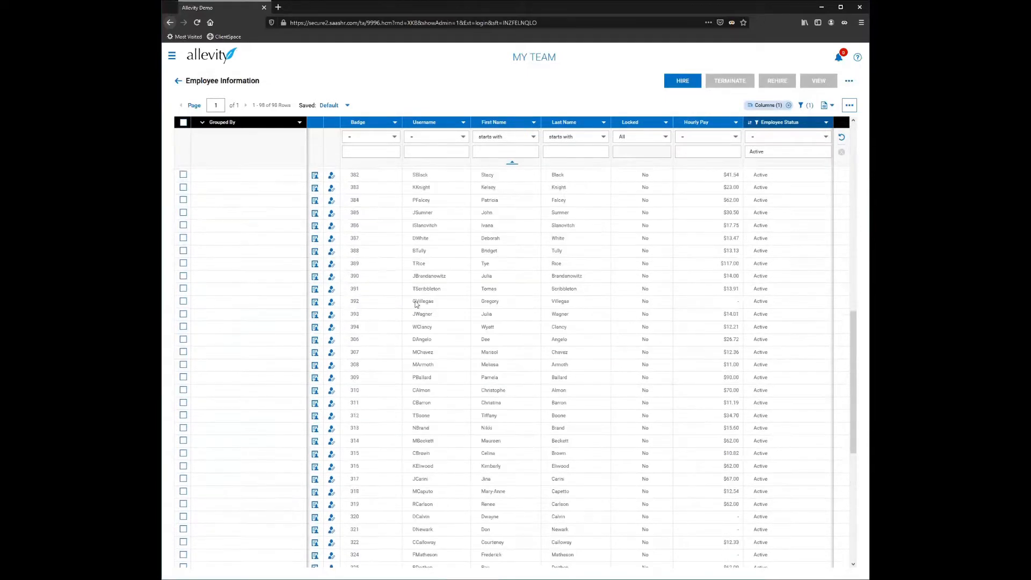
scroll(516, 370, up, 10)
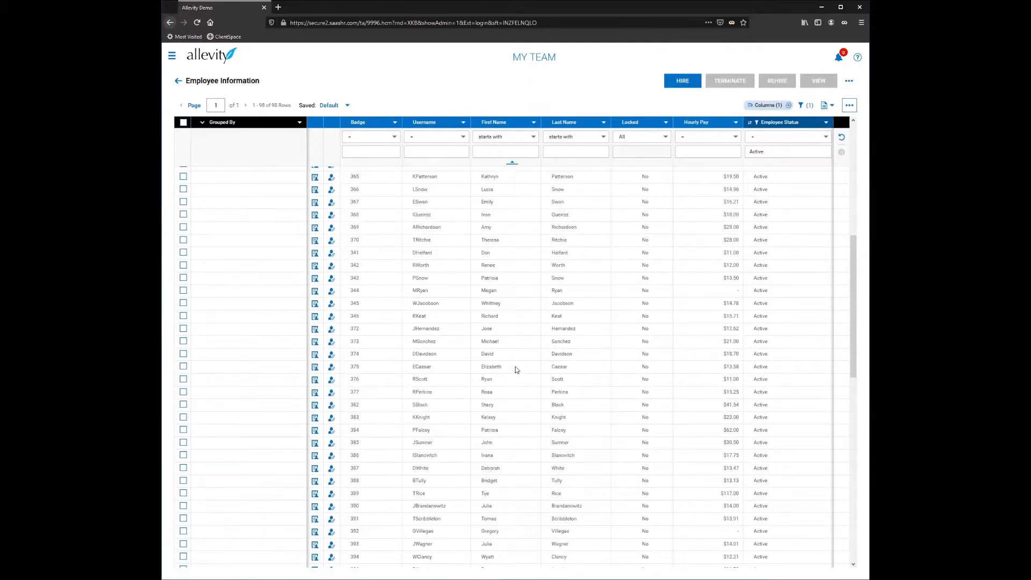